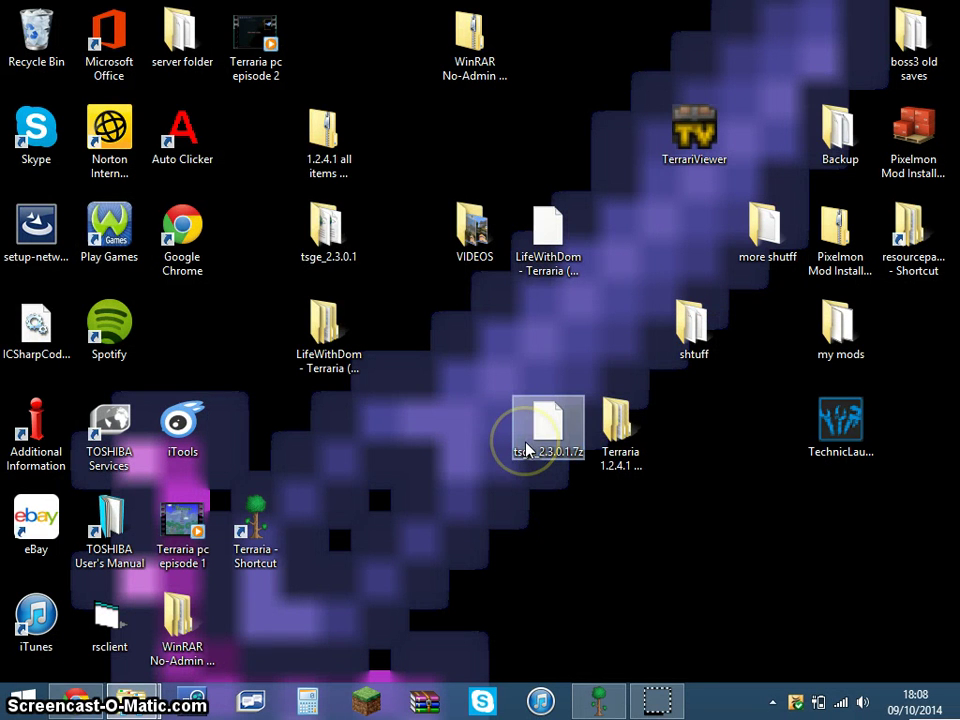
Open the tsge_2.3.0.1 folder and launch the tsge program inside it.
right_click(340, 235)
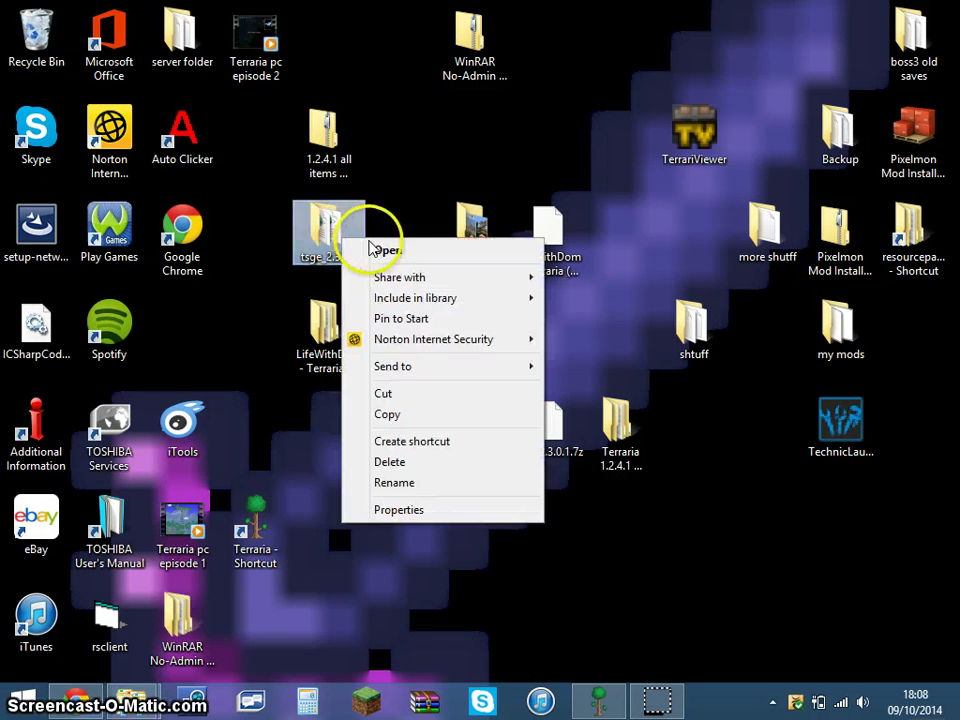
left_click(385, 250)
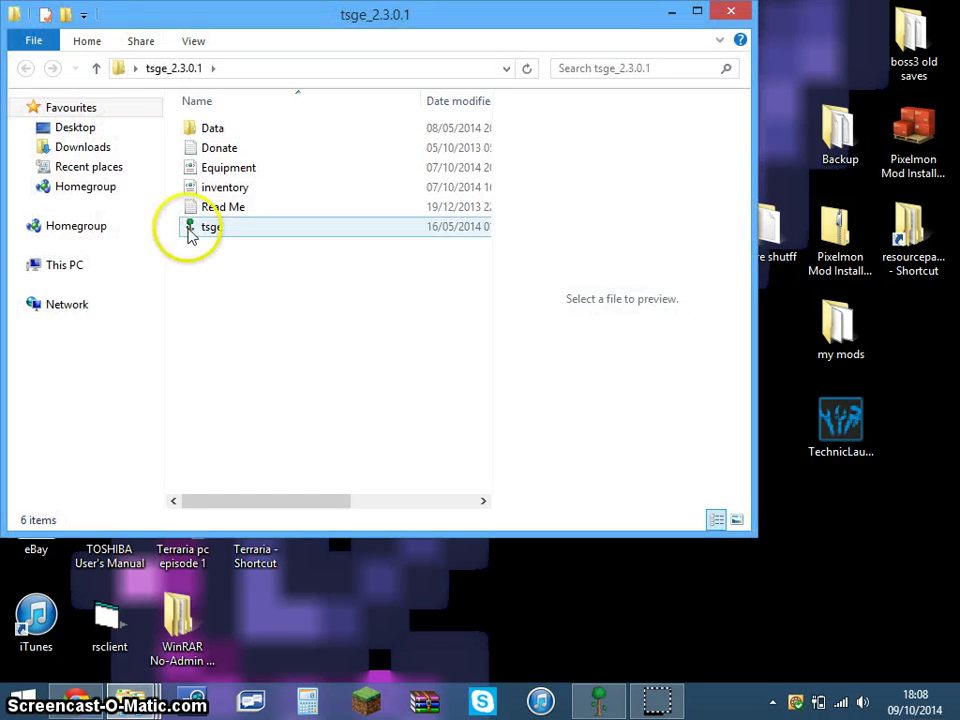
left_click(190, 232)
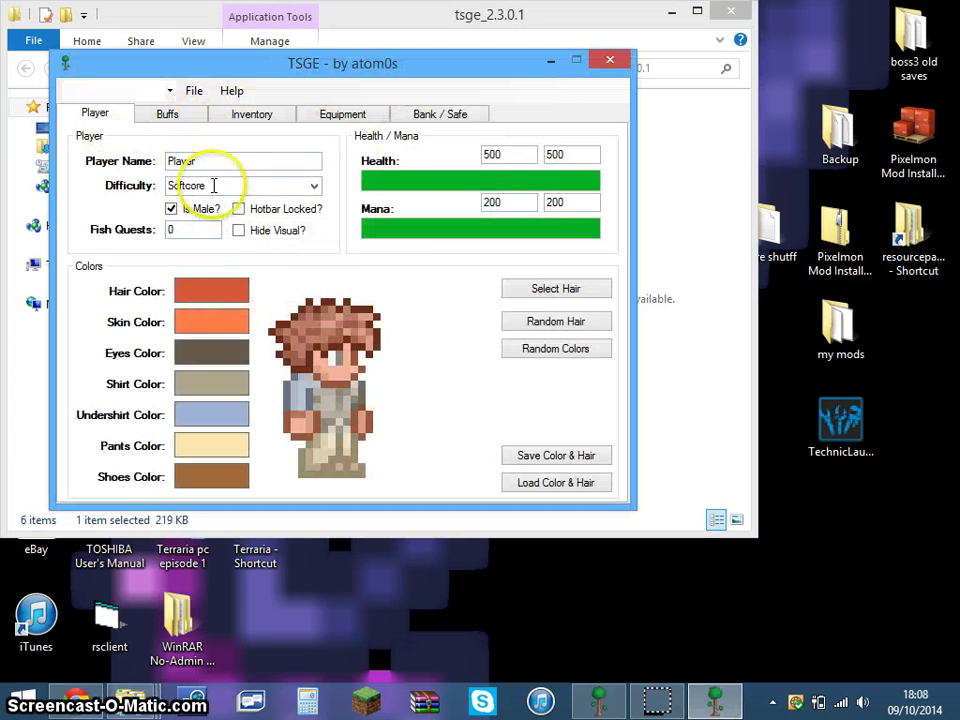
Replace the player name 'Player' with '4tut'.
double_click(240, 161)
type("4")
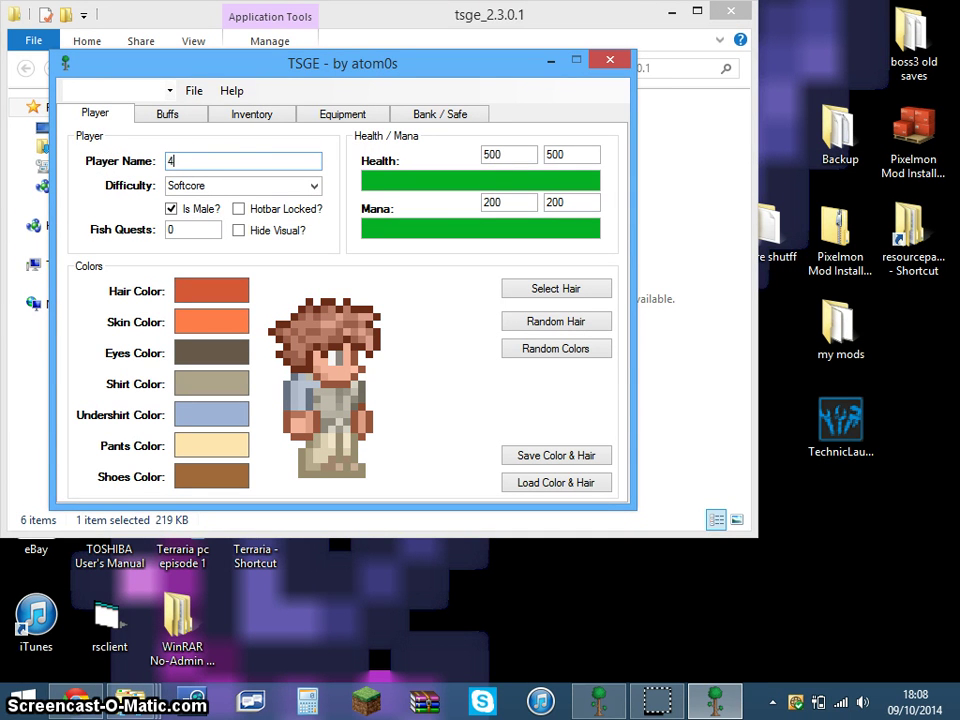
type("tut")
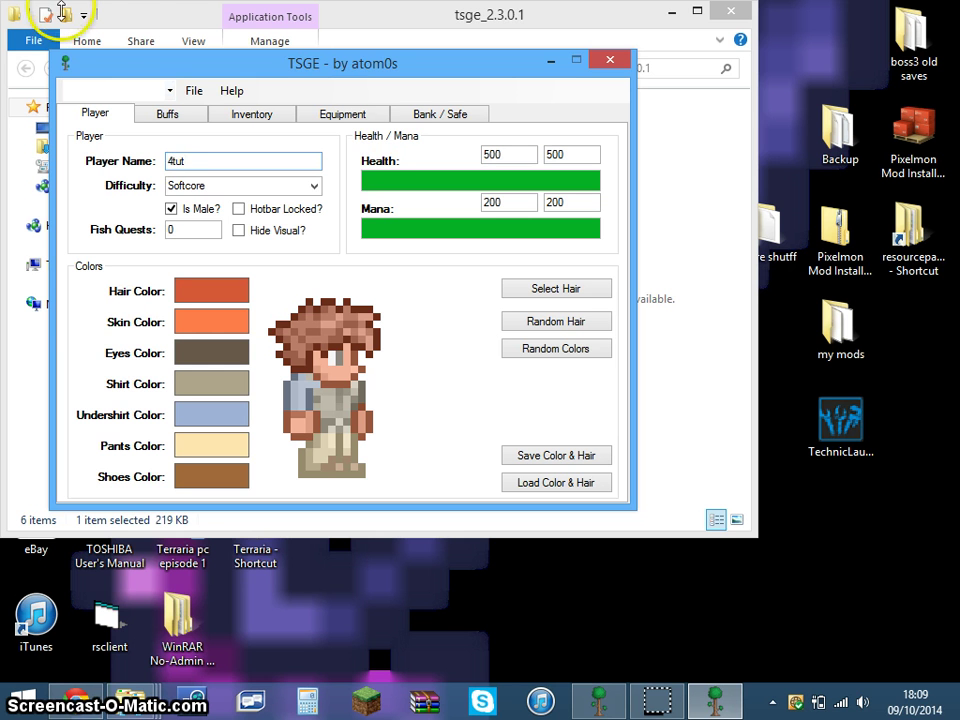
left_click(258, 118)
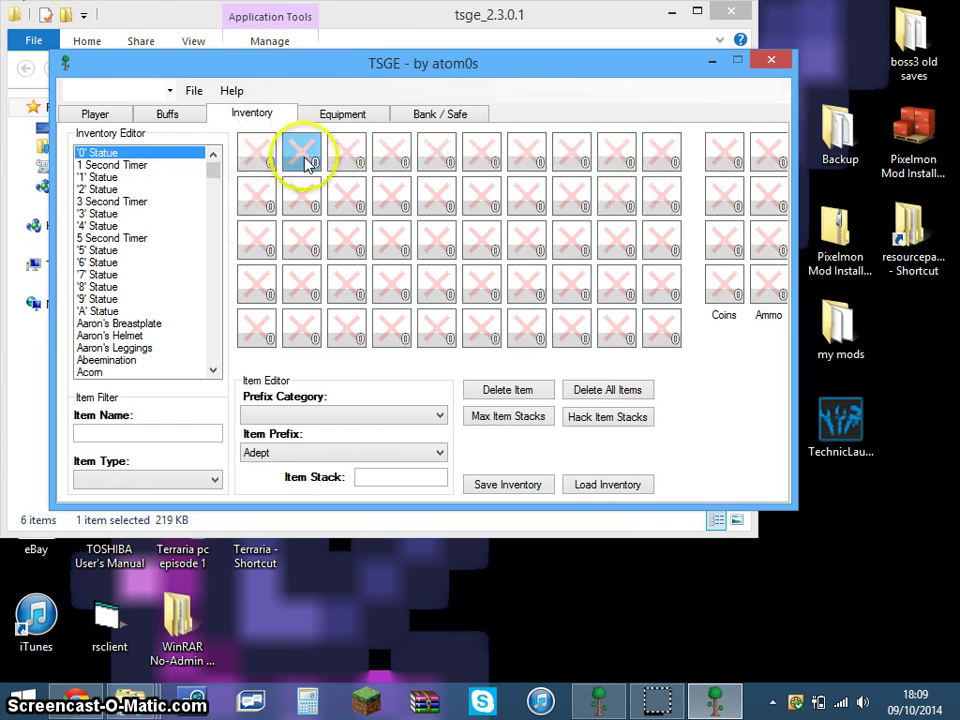
Place a Legendary True Night's Edge, found by searching 'nights', in inventory slot 1.
left_click(256, 152)
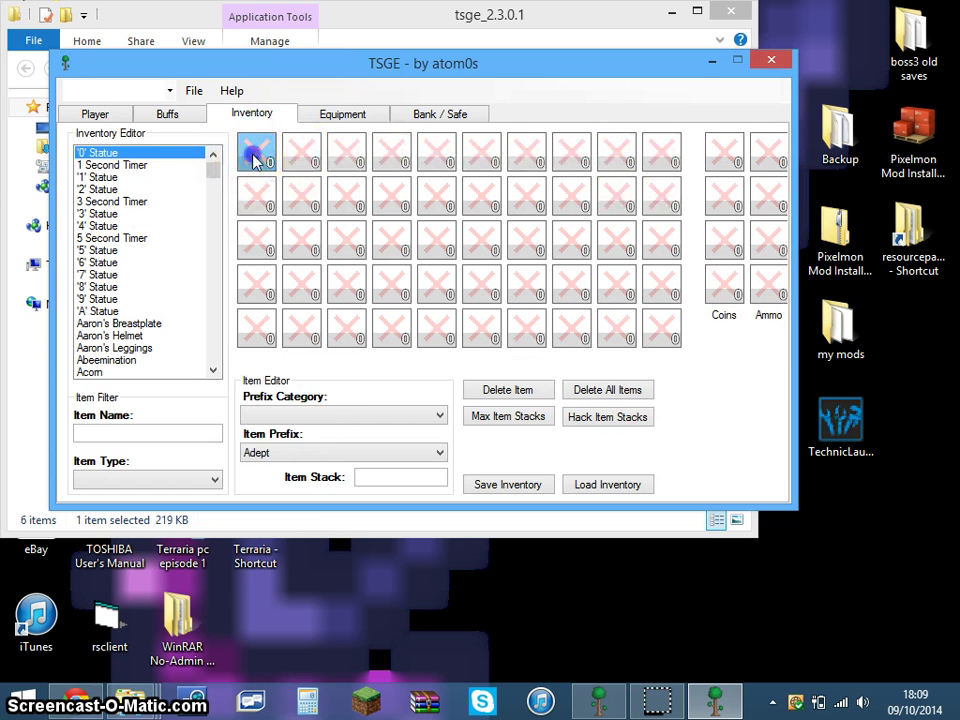
left_click(438, 452)
mouse_move(438, 140)
left_mouse_down()
mouse_move(452, 405)
mouse_move(440, 335)
left_mouse_up()
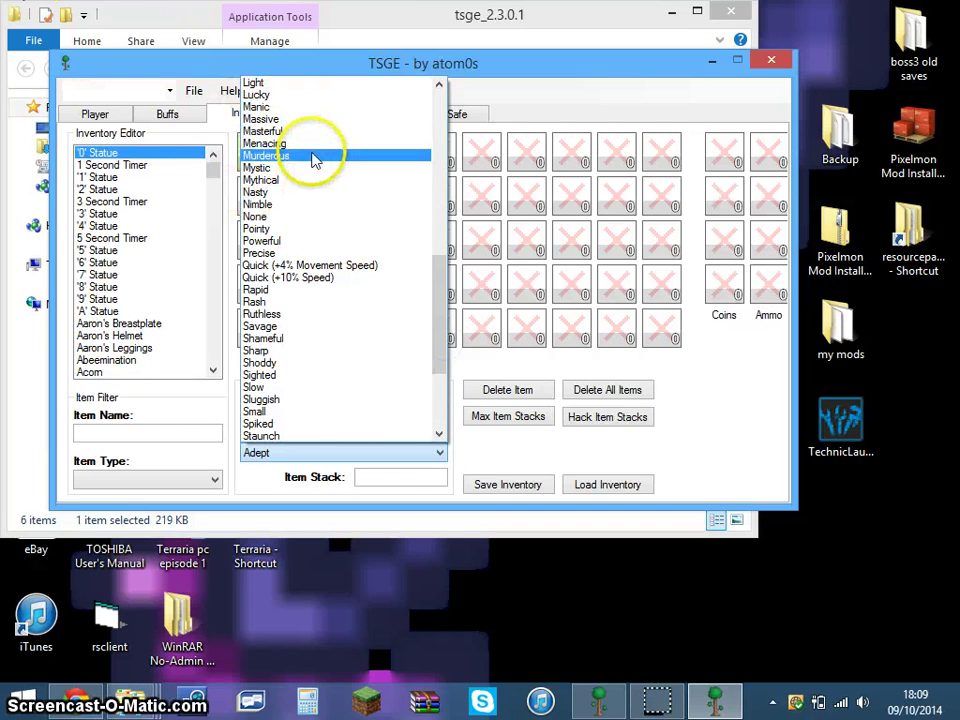
left_click_drag(438, 302, 438, 275)
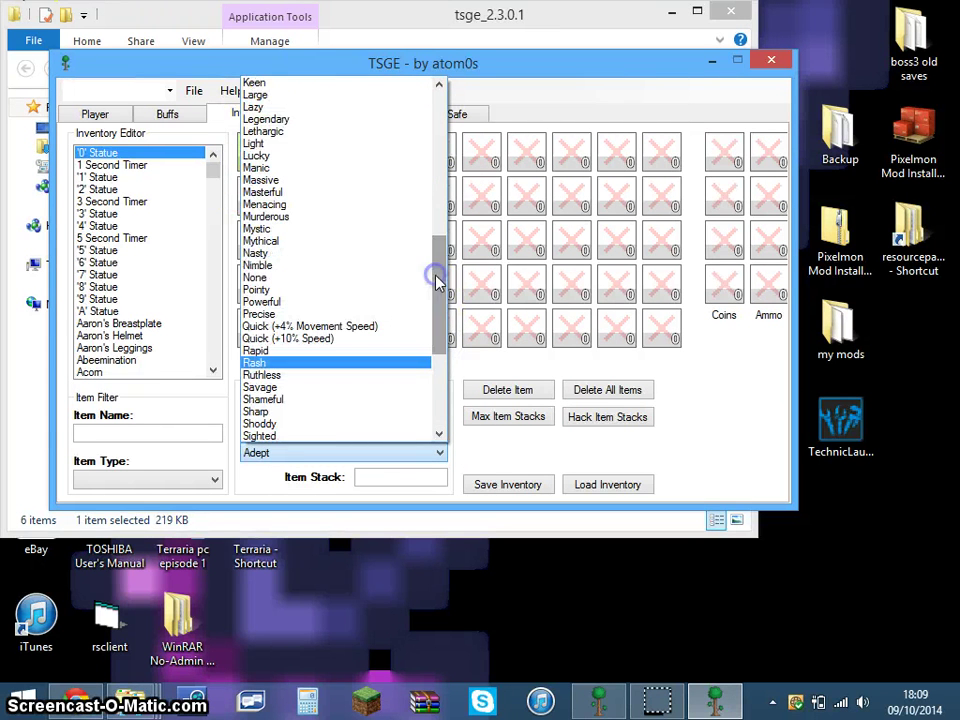
left_click(298, 120)
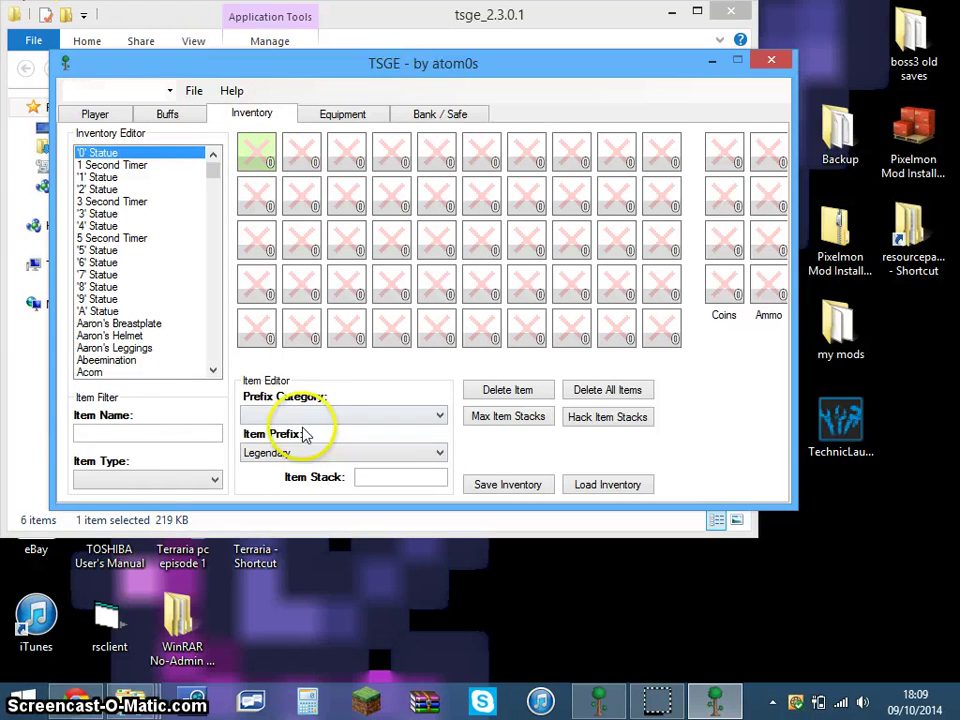
left_click(121, 434)
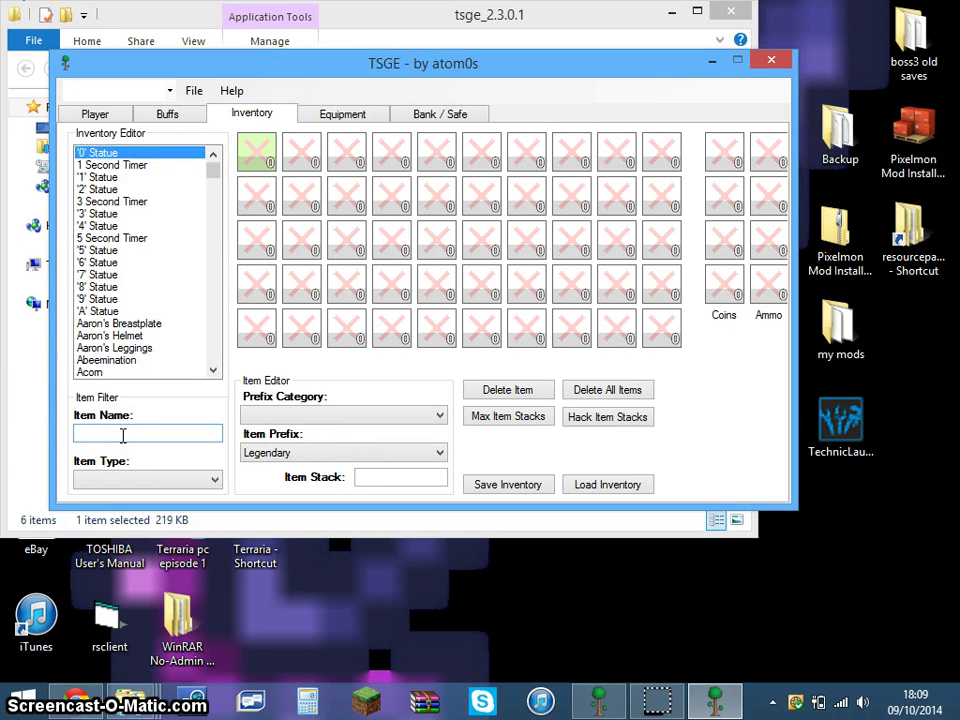
type("nights")
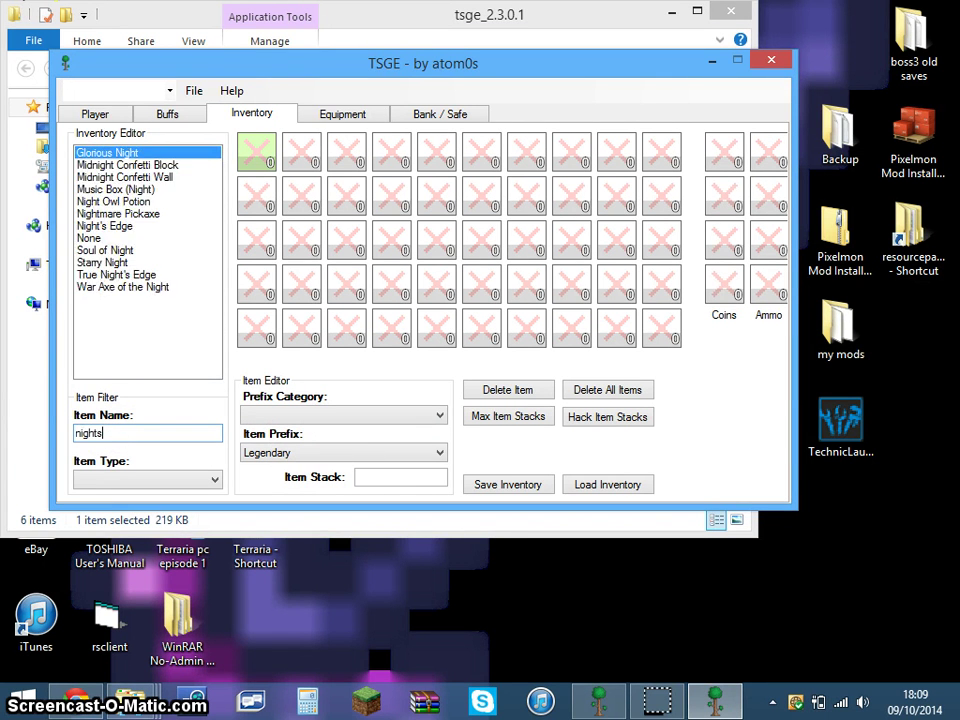
key("BackSpace")
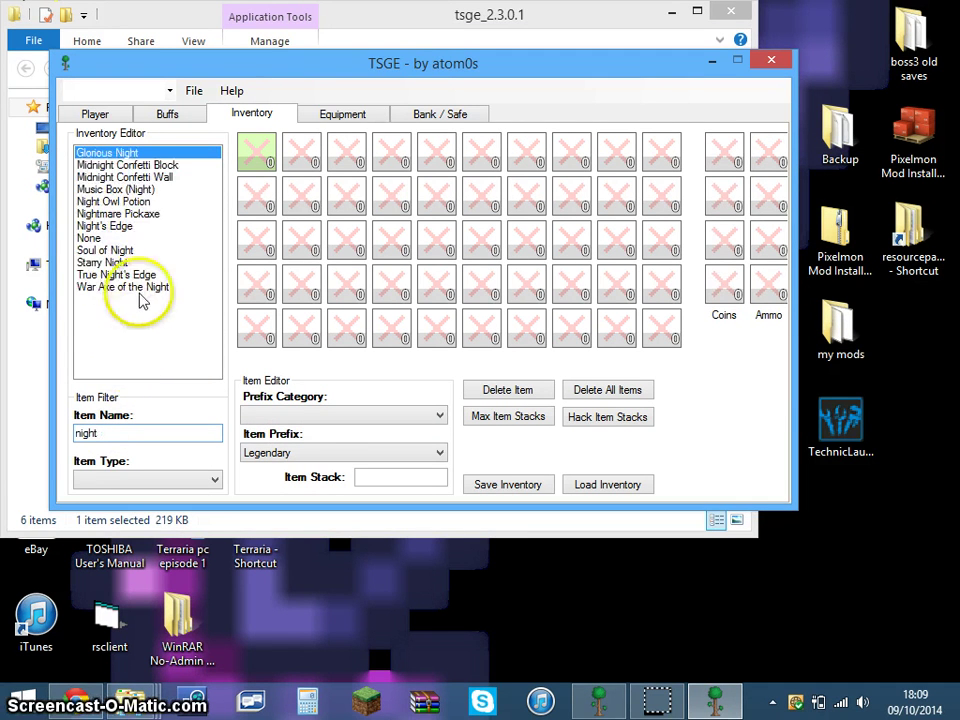
left_click(115, 275)
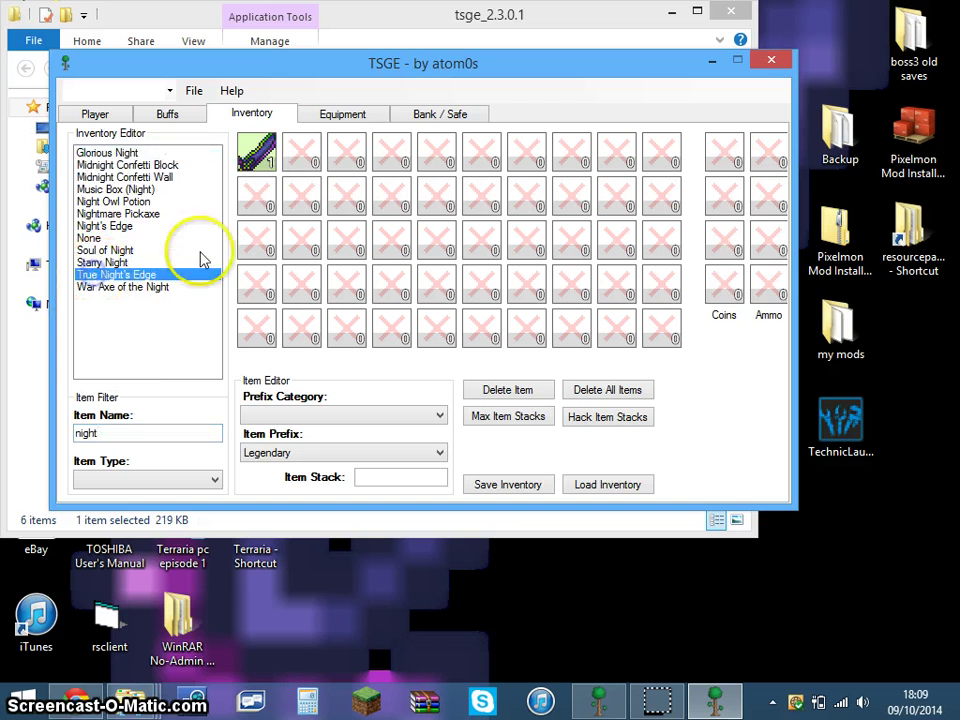
left_click(255, 155)
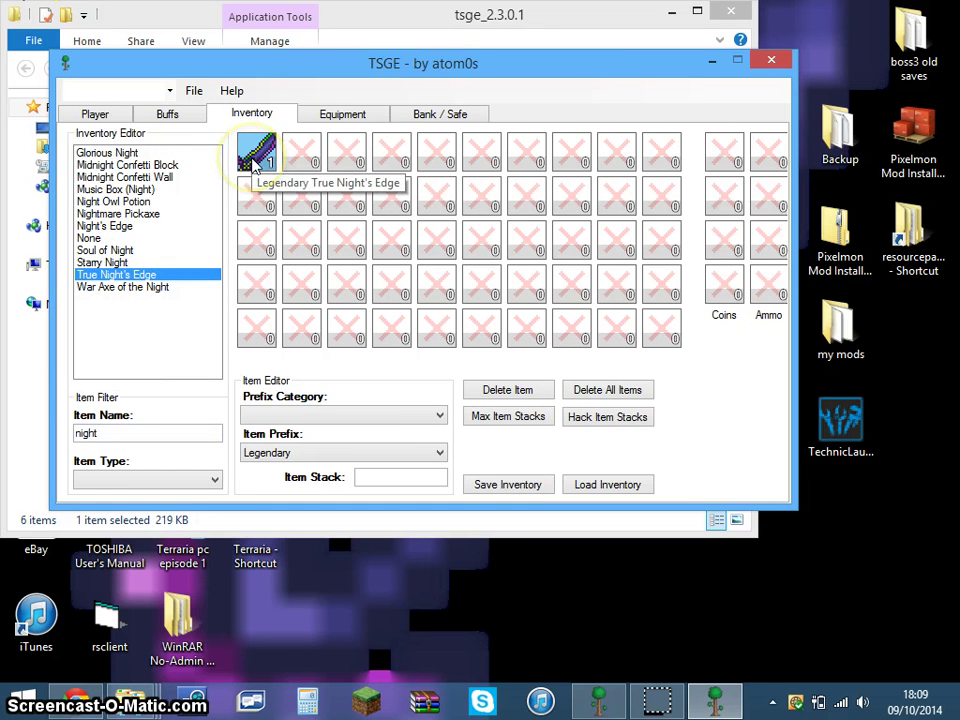
left_click(342, 114)
Put a Turtle Helmet in the head armor slot, filtering items by 'turtle'.
left_click(300, 165)
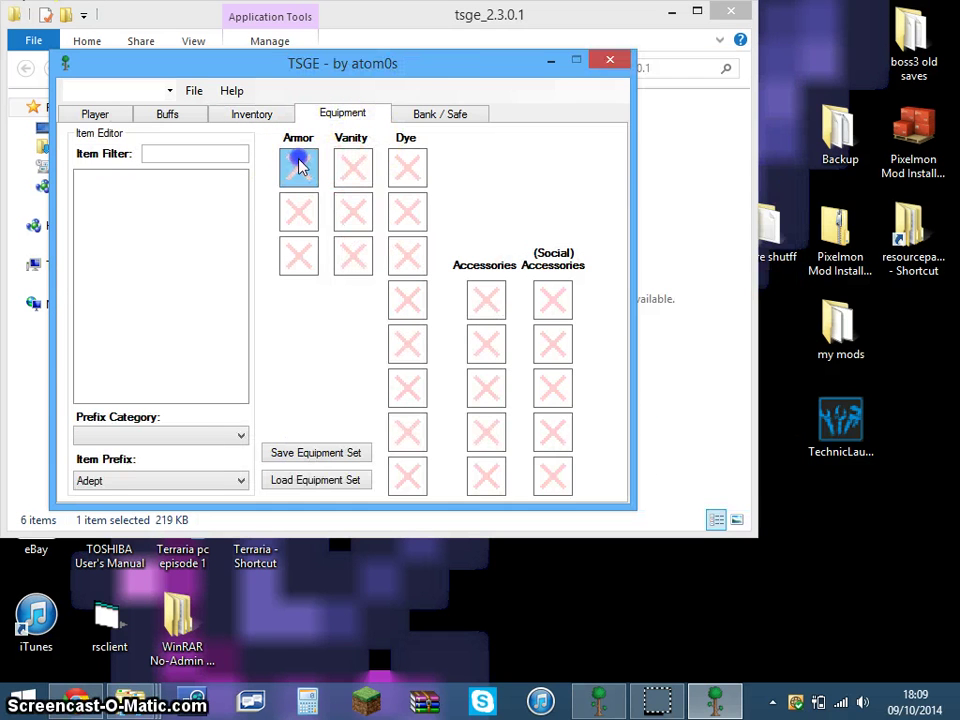
left_click(160, 436)
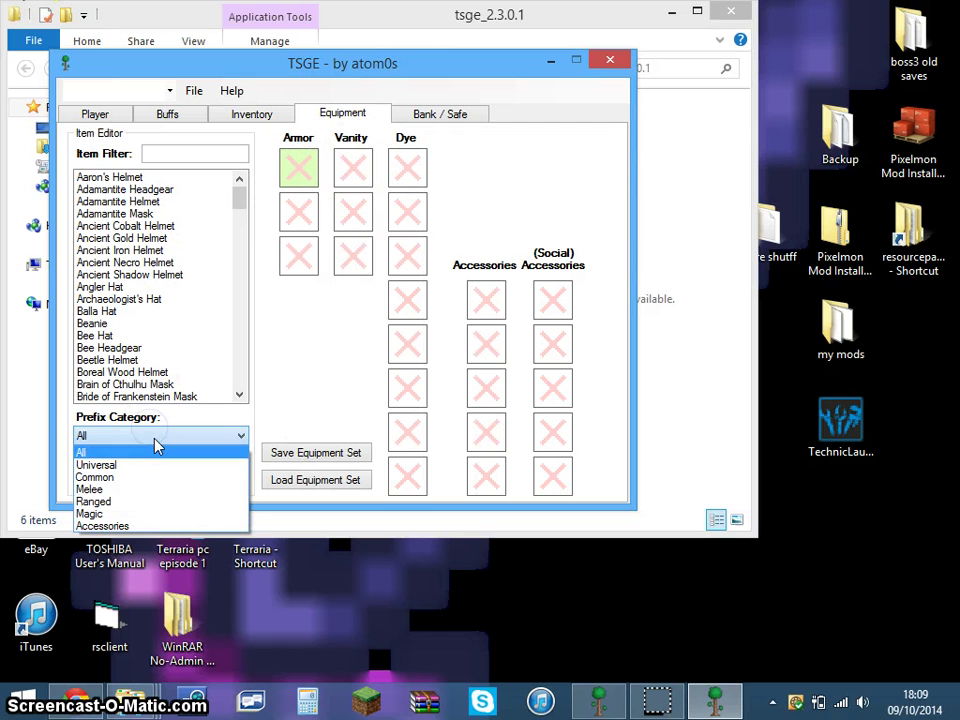
left_click(112, 432)
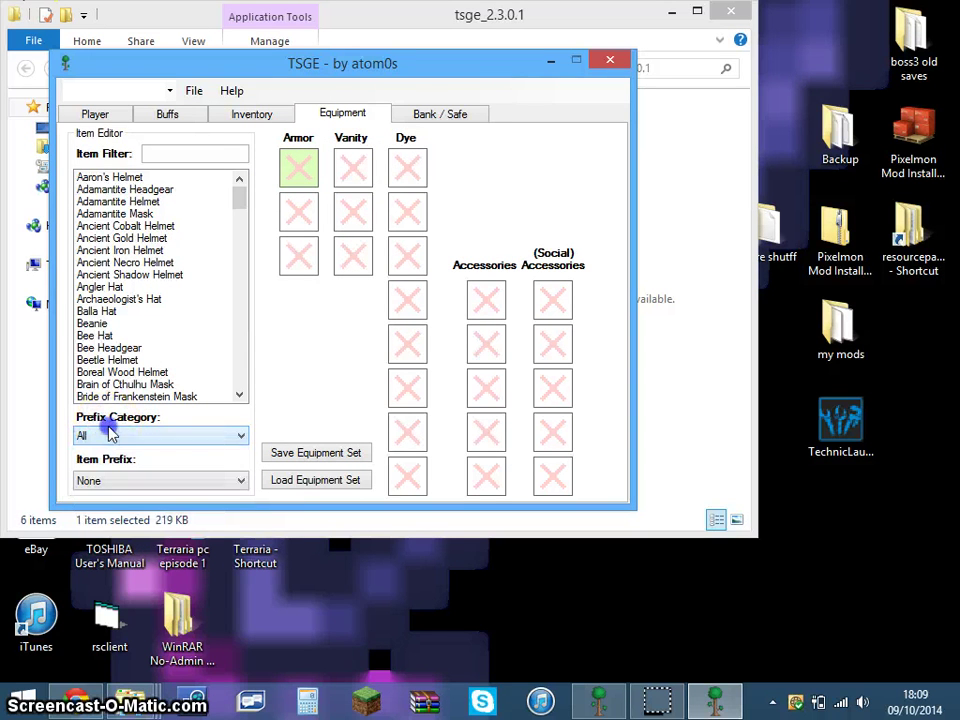
left_click(164, 152)
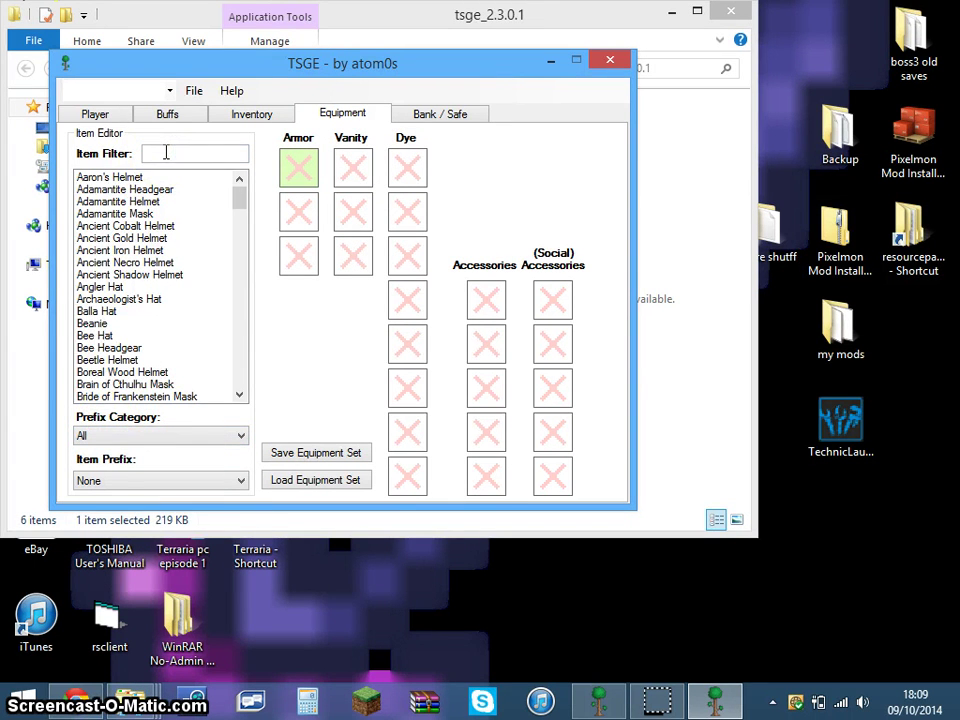
type("turtle")
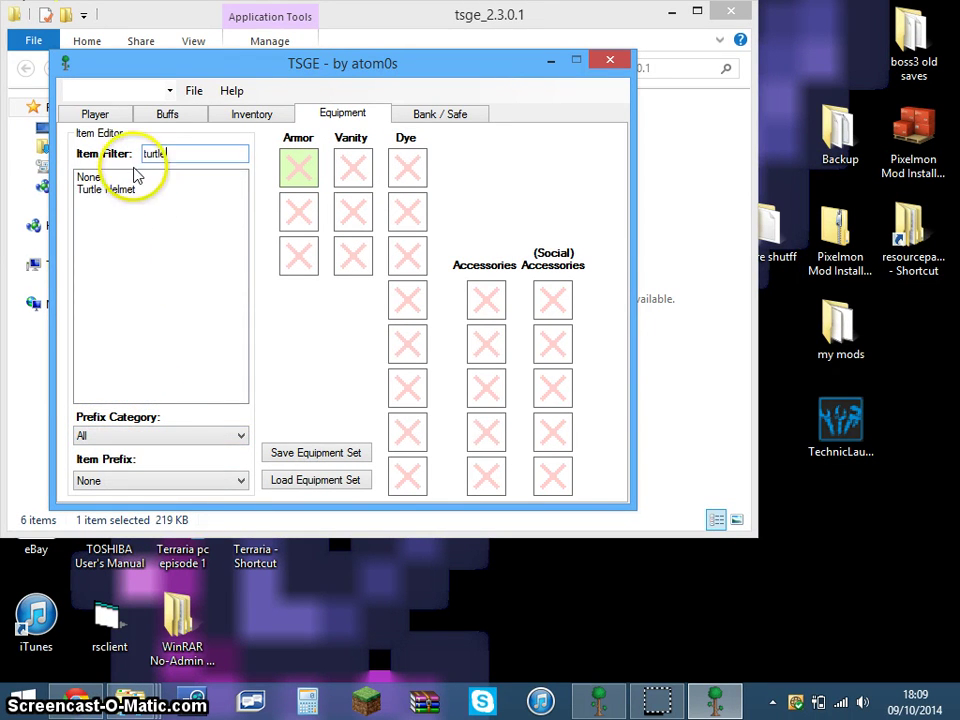
left_click(105, 189)
Fill the body and leg armor slots with Turtle Scale Mail and Turtle Leggings.
left_click(298, 212)
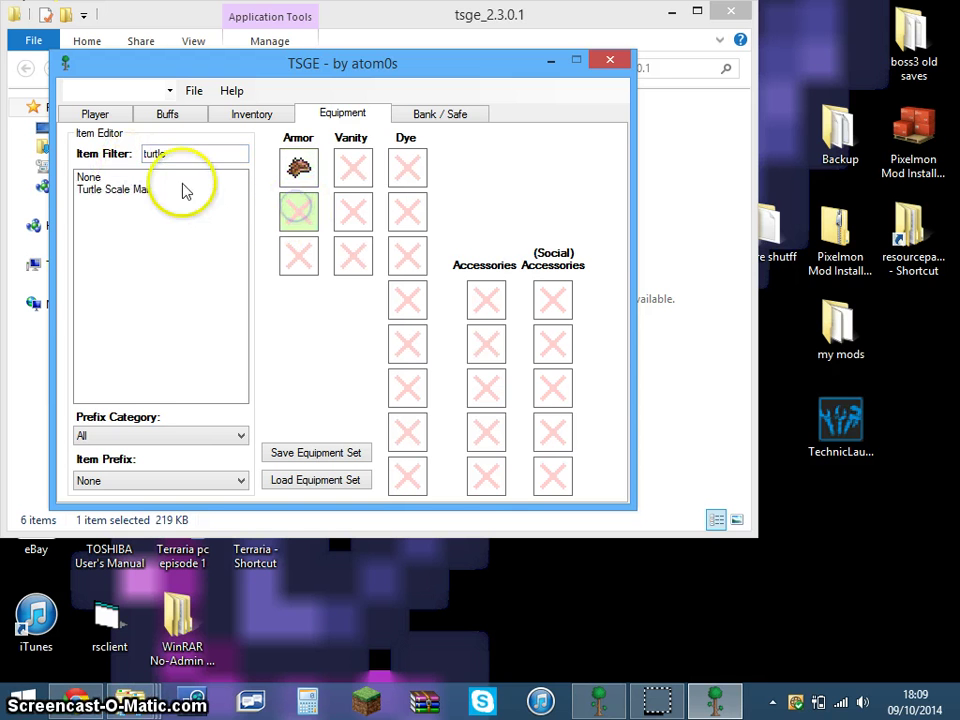
left_click(120, 189)
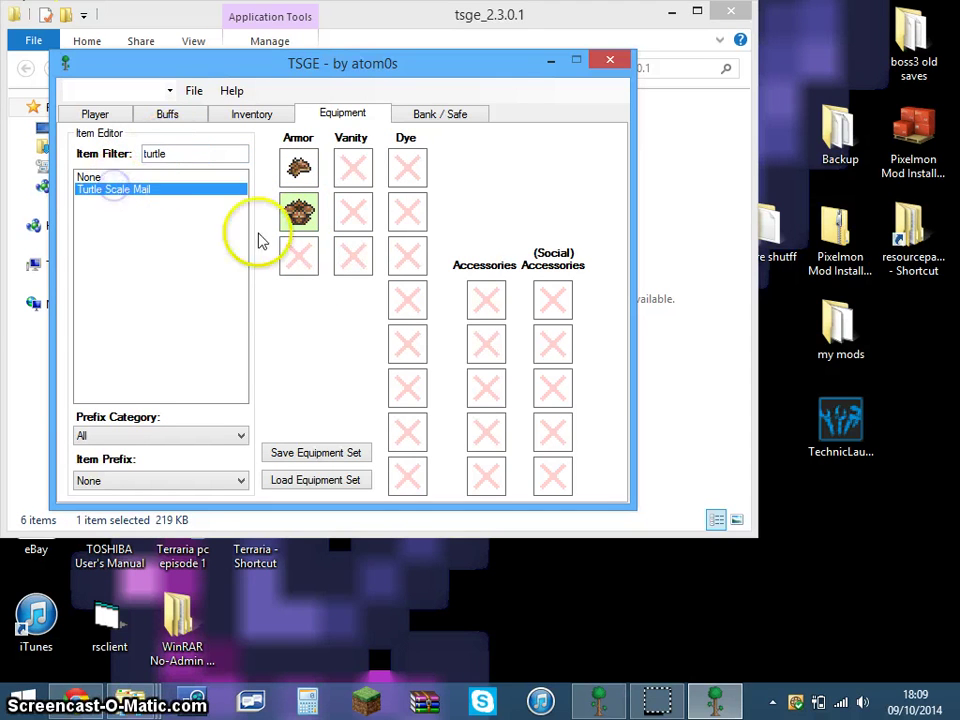
left_click(298, 256)
left_click(112, 189)
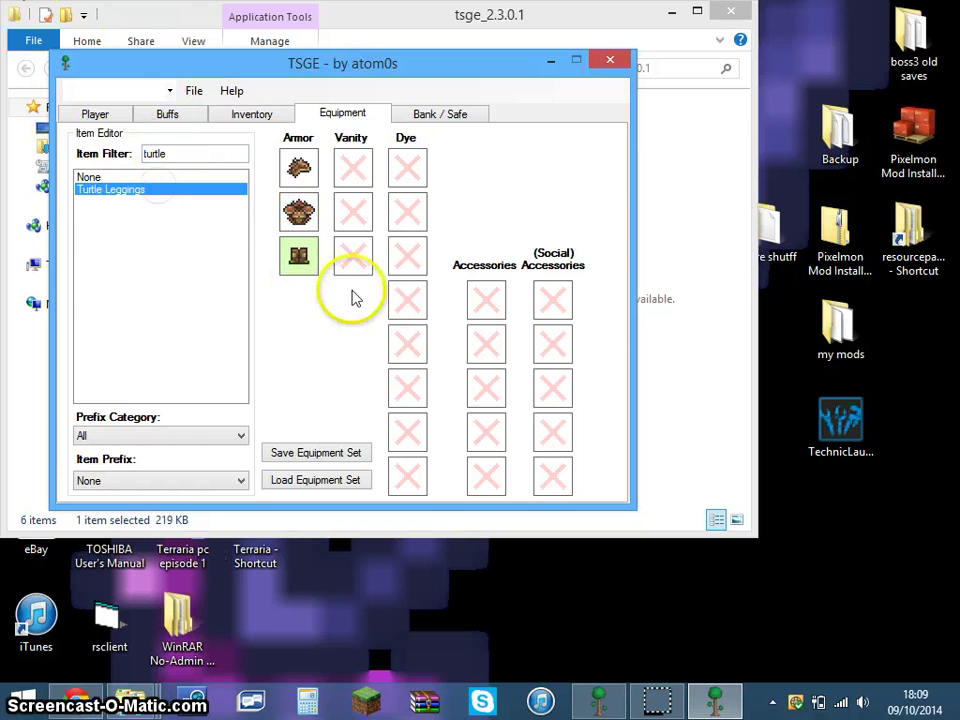
Search the inventory item list for 'razor' and place Razorpine in slot 2.
left_click(167, 114)
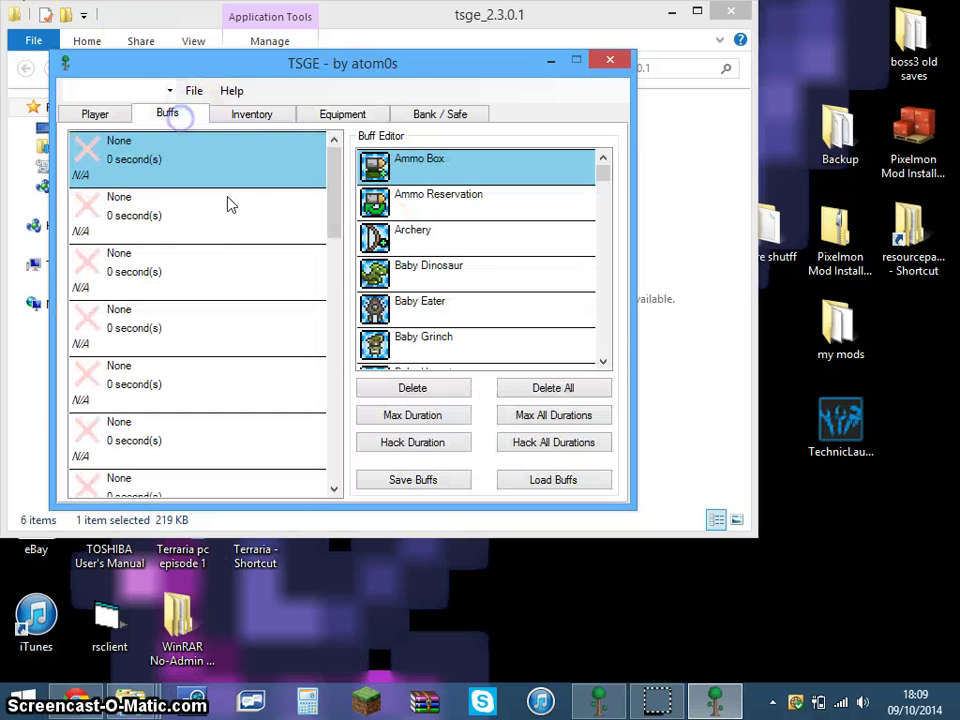
left_click(95, 114)
left_click(251, 121)
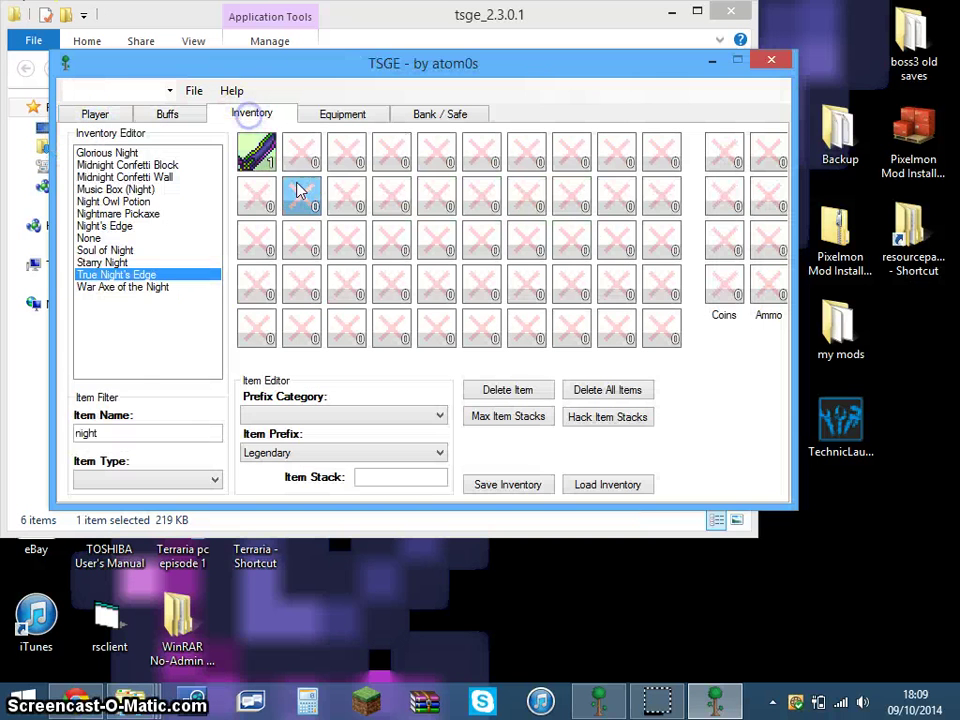
left_click(135, 433)
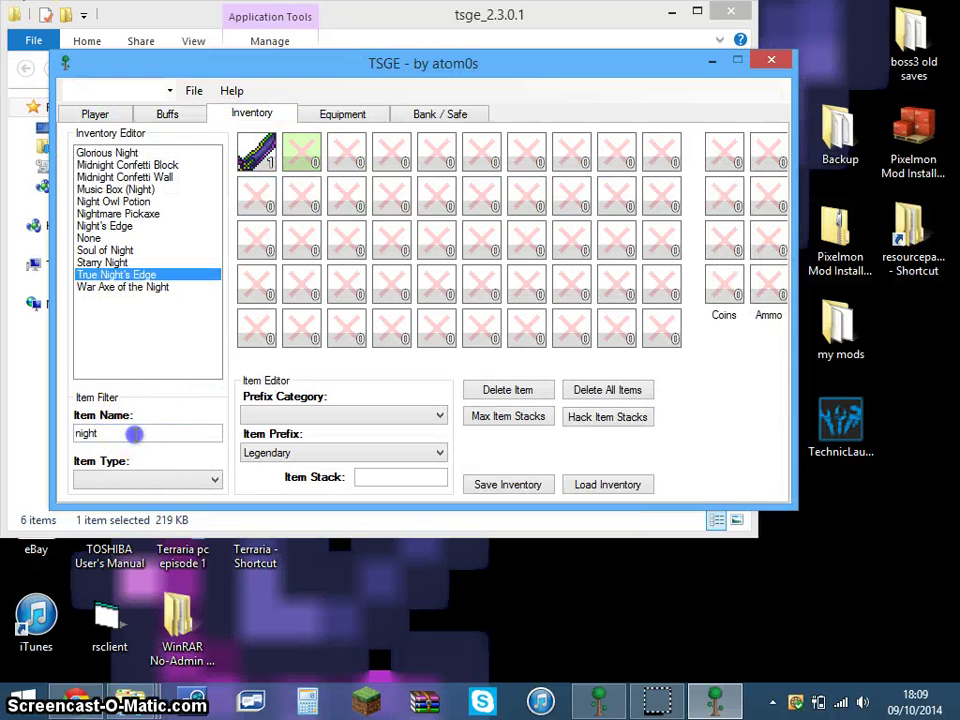
key("BackSpace")
key("BackSpace")
key("BackSpace")
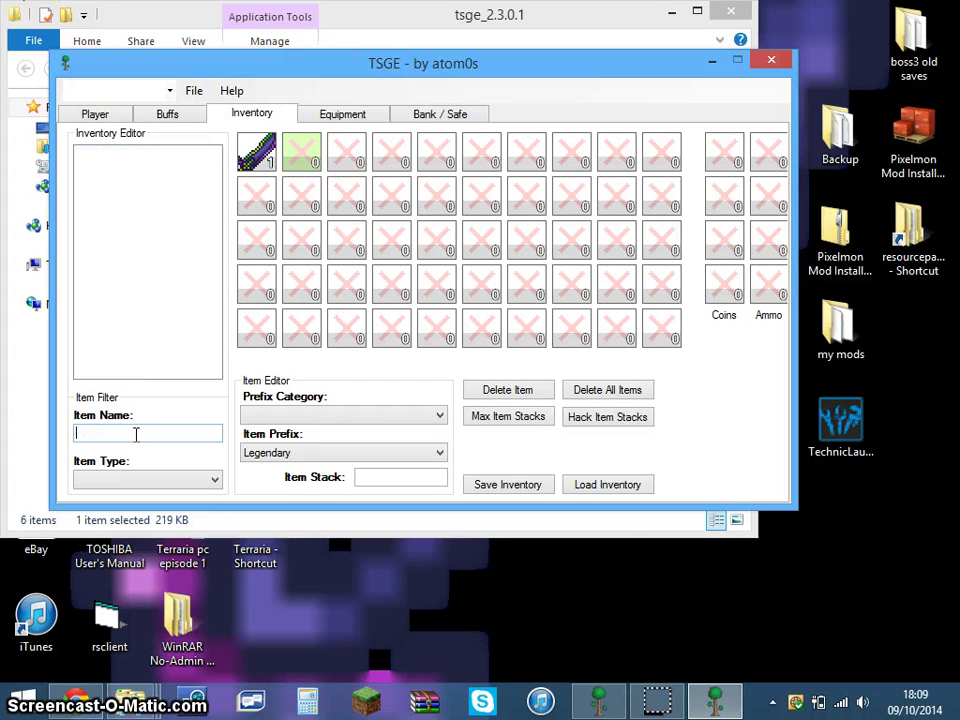
type("rra")
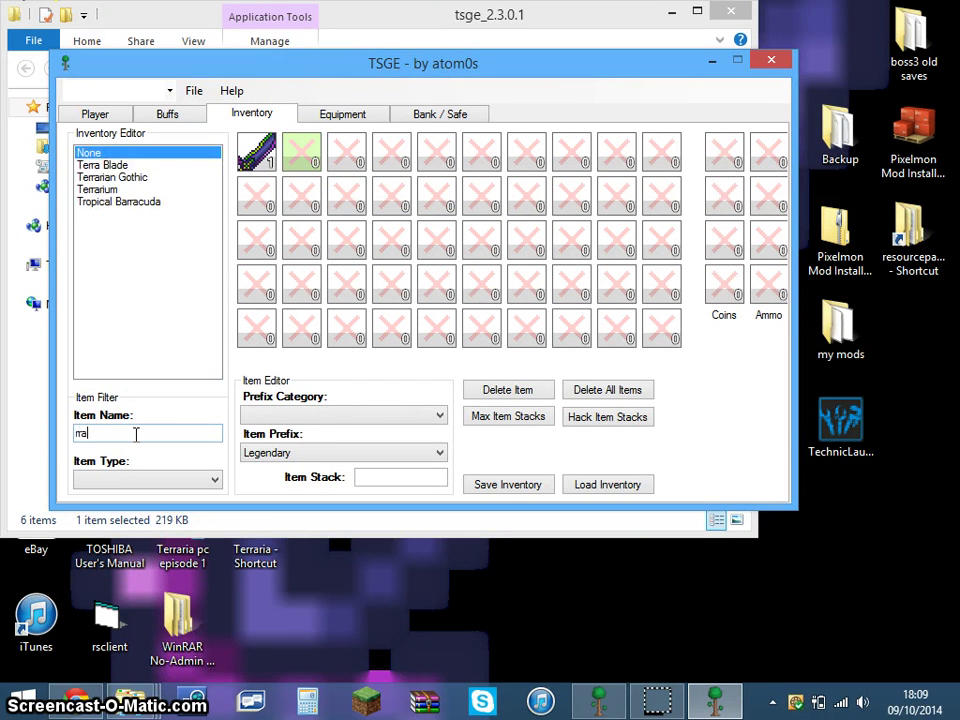
type("zo")
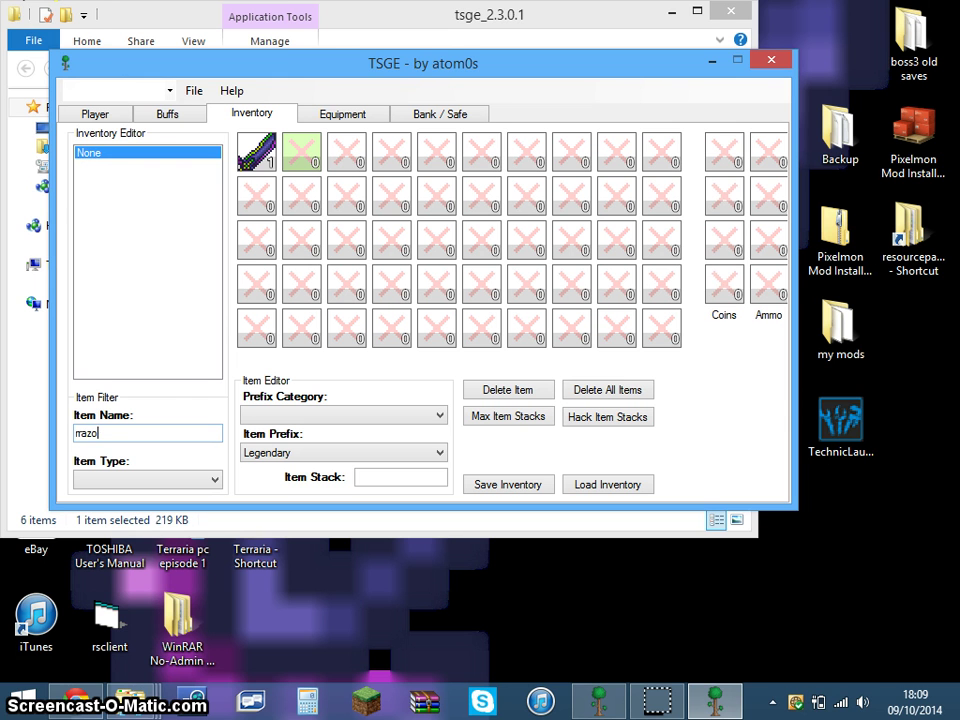
key("BackSpace")
key("BackSpace")
key("BackSpace")
type("az")
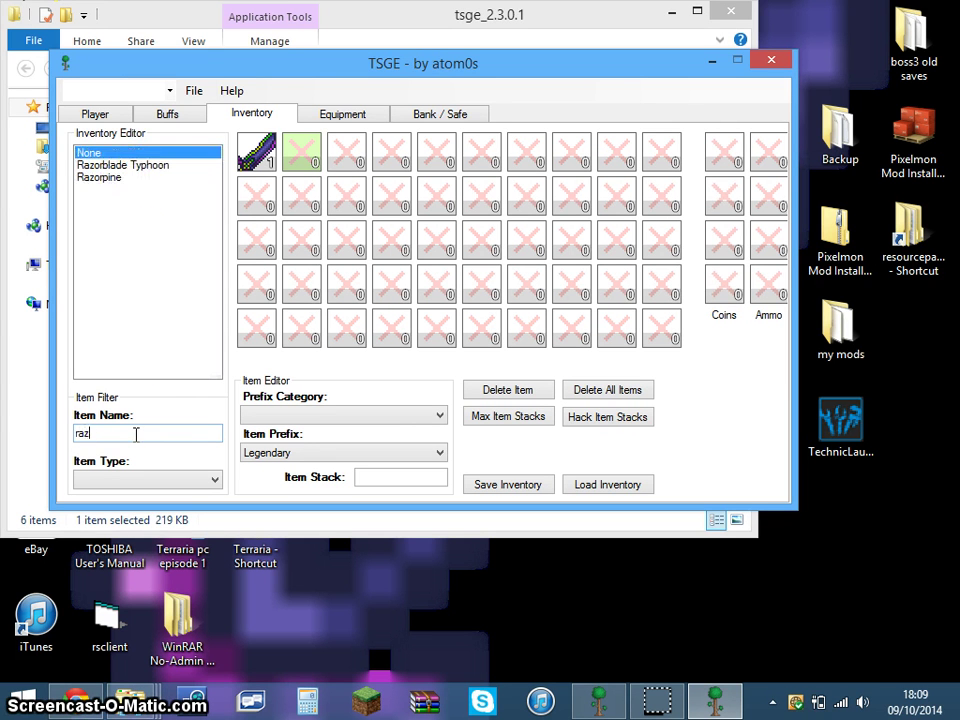
left_click(99, 177)
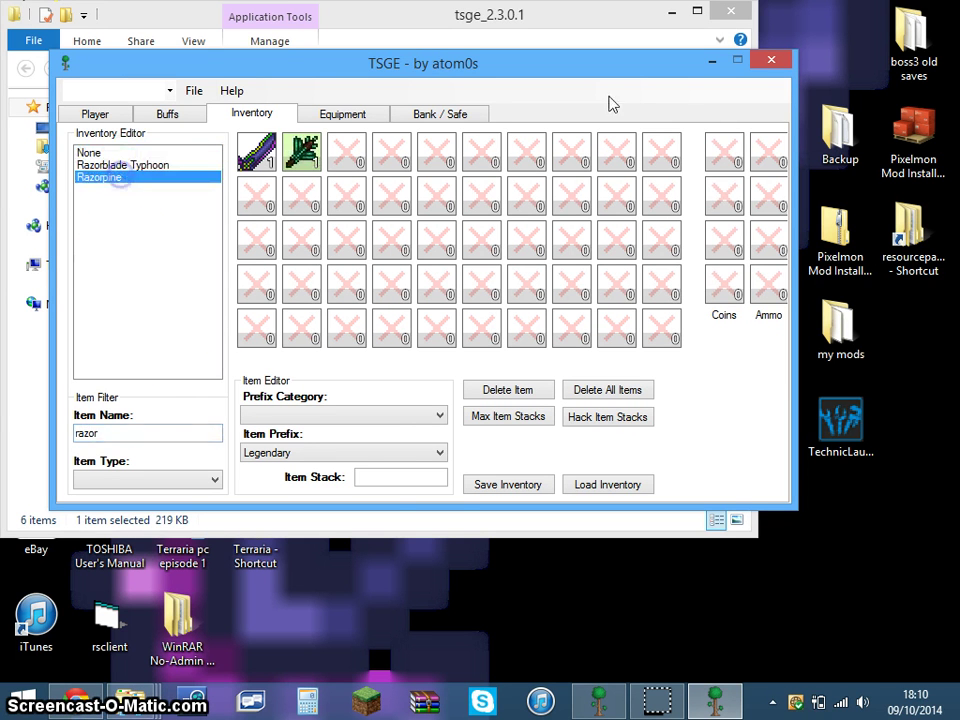
Give the Razorpine the Mythical prefix.
left_click(438, 453)
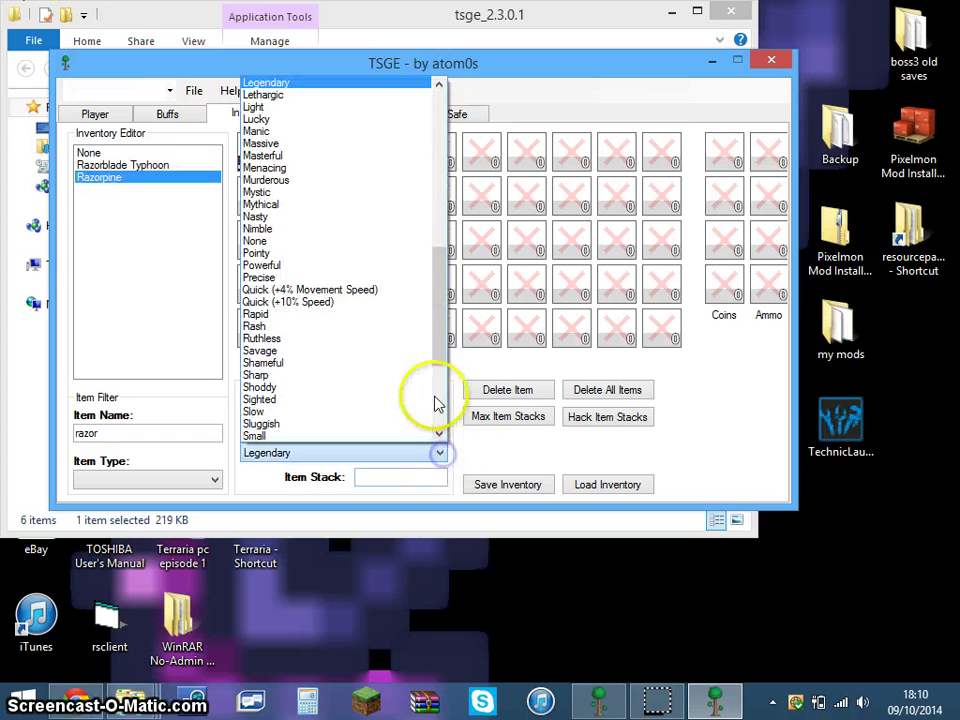
mouse_move(441, 410)
left_mouse_down()
mouse_move(445, 360)
mouse_move(445, 402)
left_mouse_up()
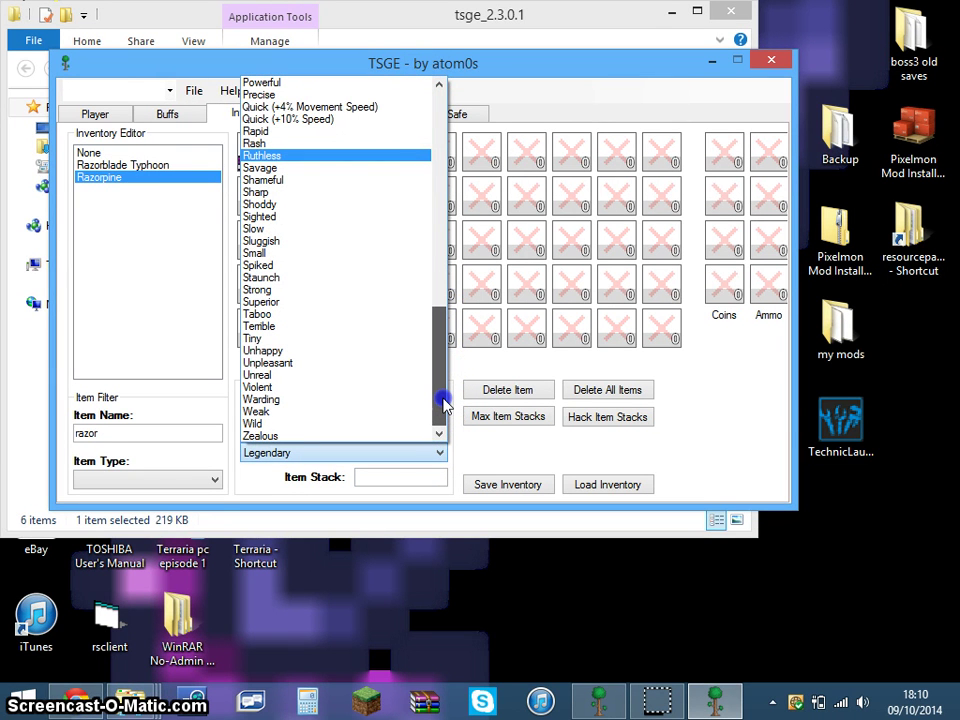
left_click_drag(444, 386, 444, 340)
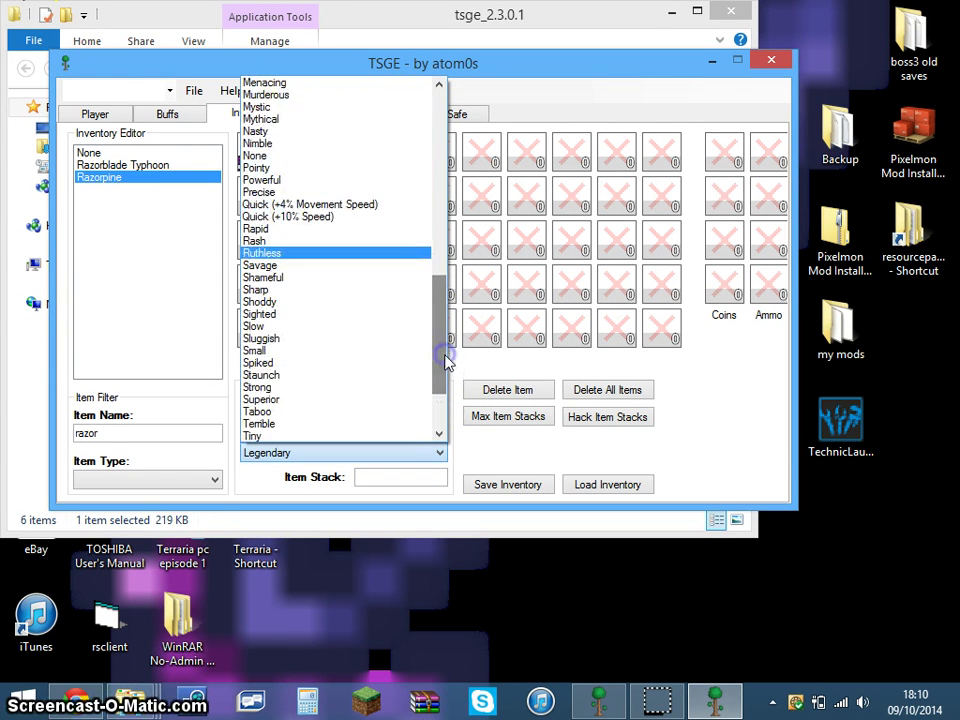
left_click(262, 120)
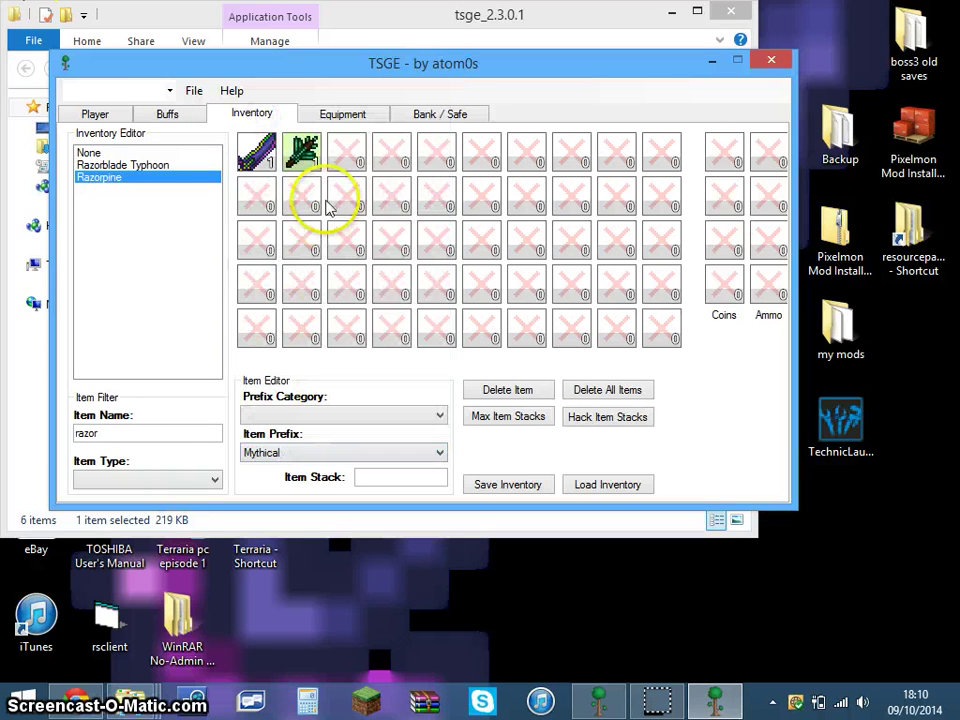
left_click(257, 152)
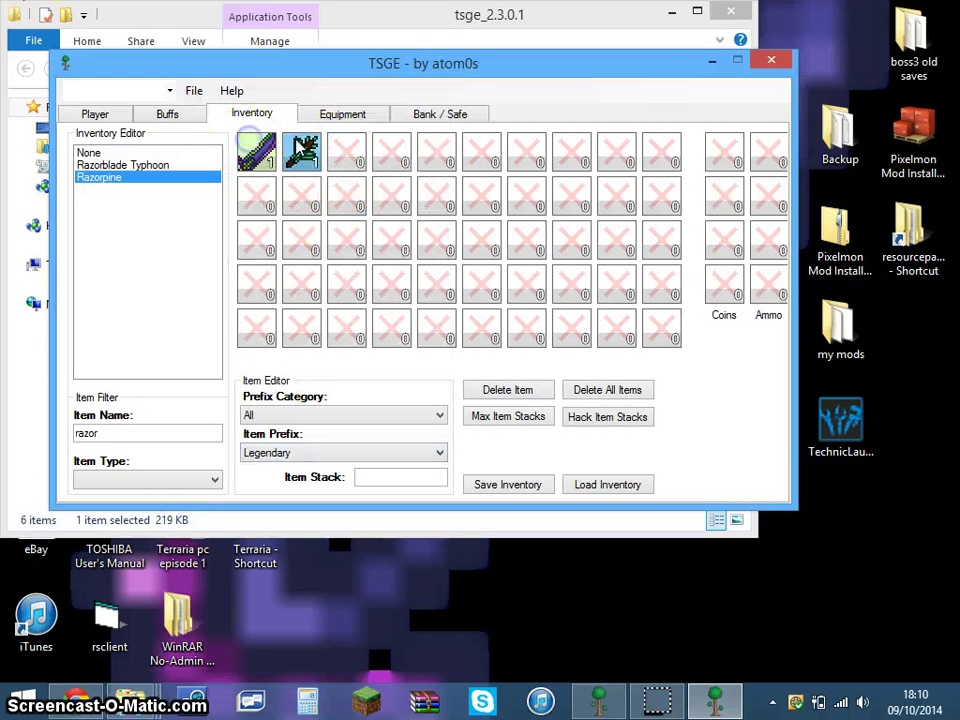
left_click(303, 152)
left_click(347, 155)
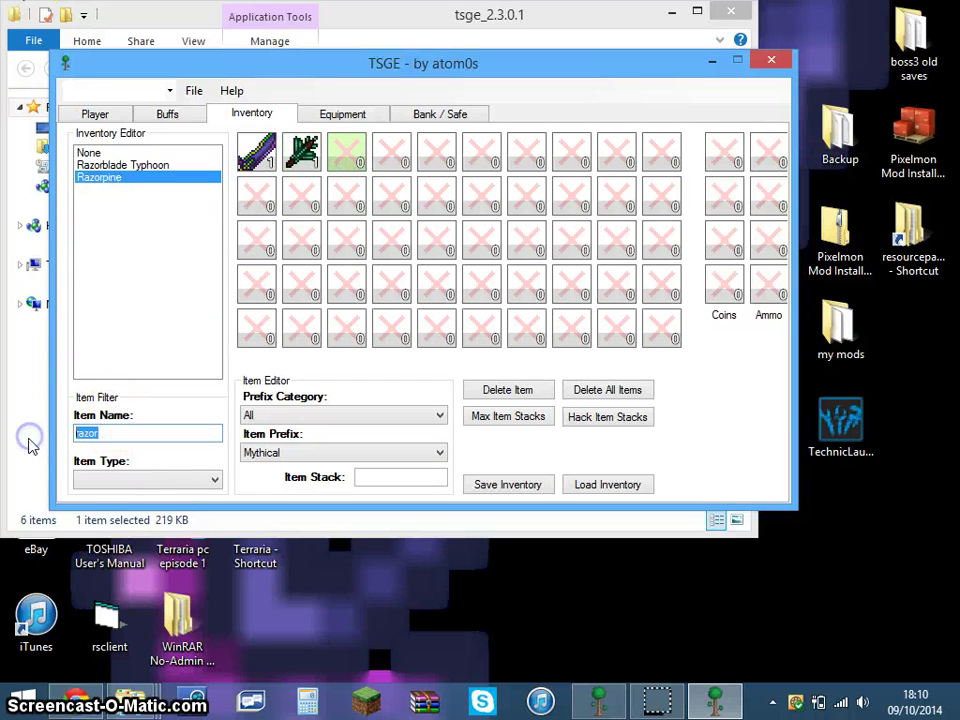
type("wood")
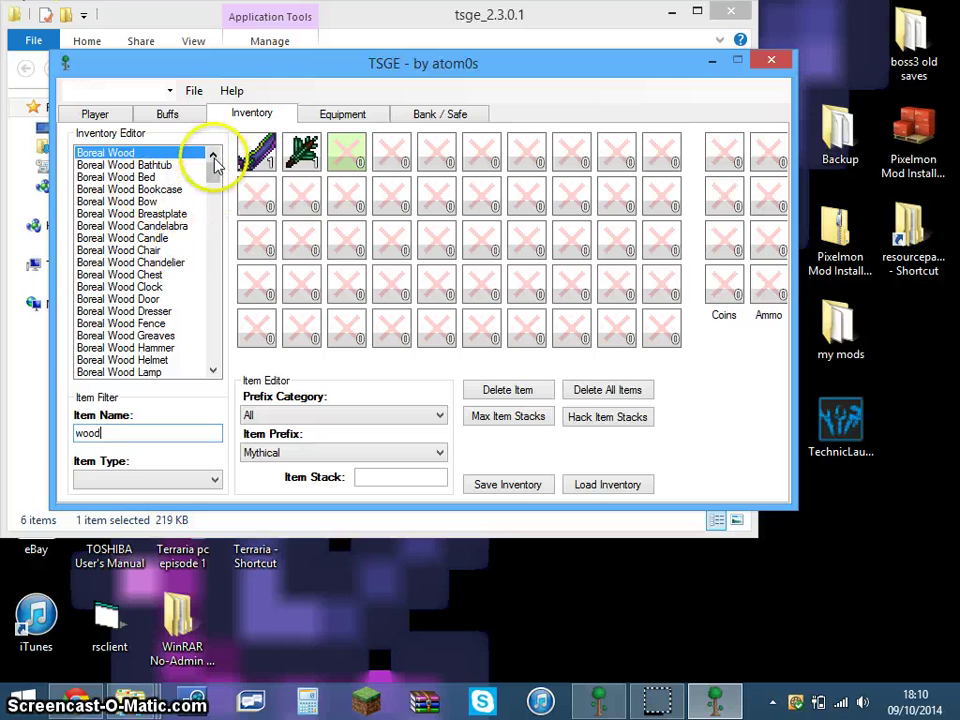
Put Boreal Wood in inventory slot 3 with a stack of 86565656.
left_click(165, 152)
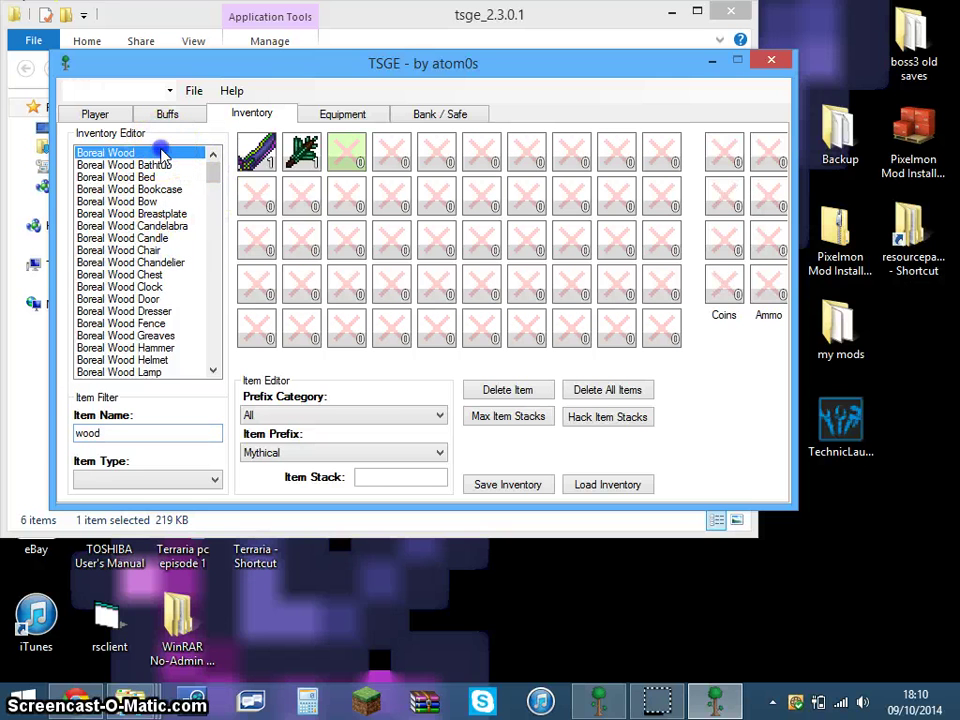
left_click(378, 478)
type("99")
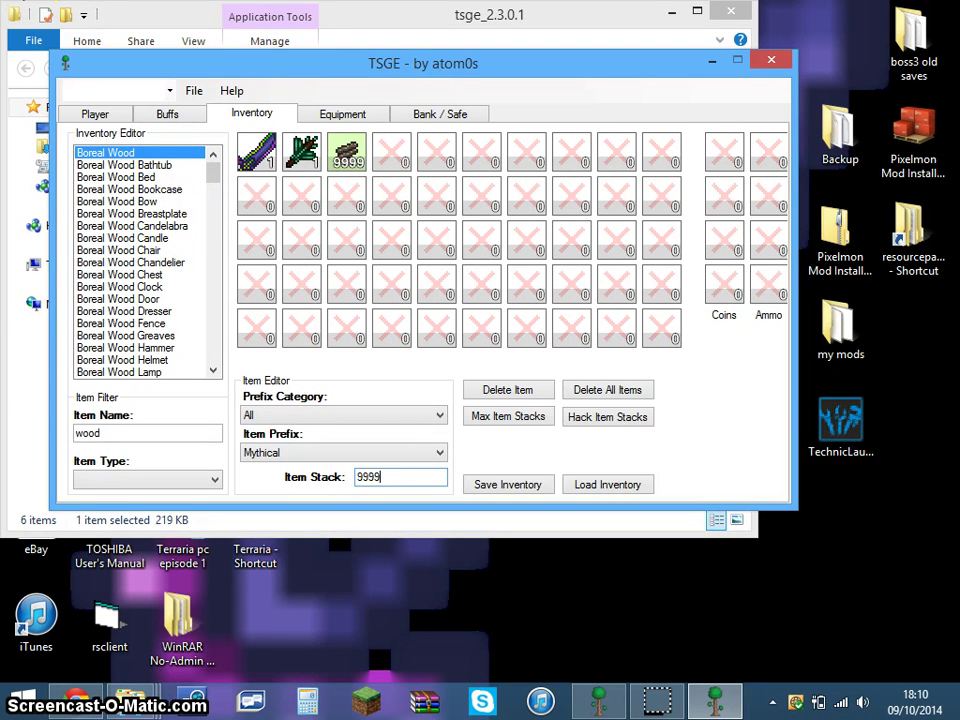
type("99")
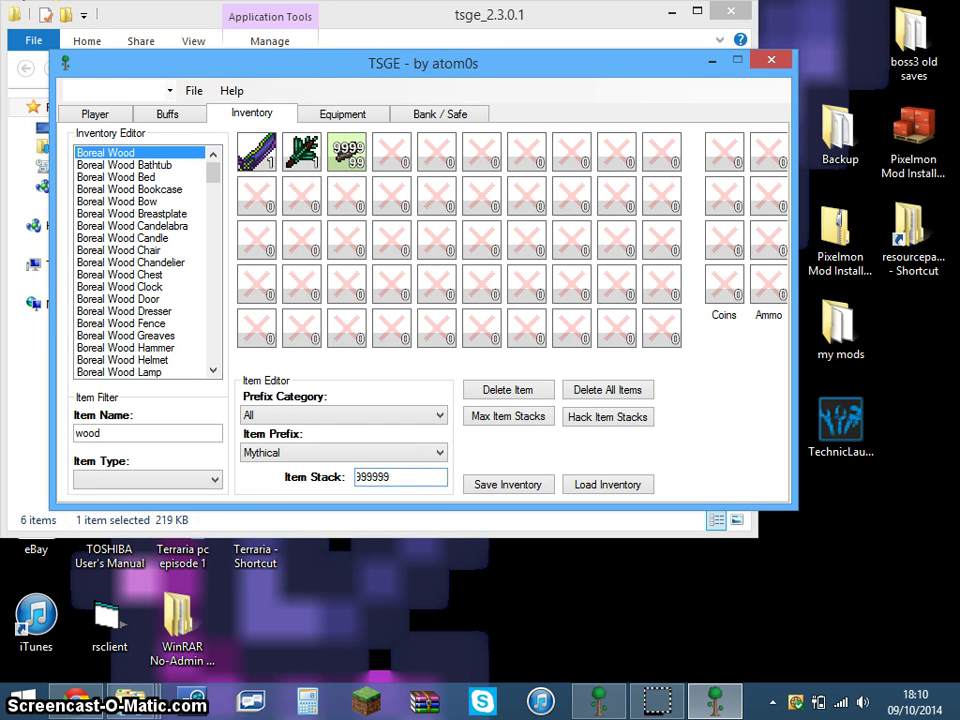
type("9")
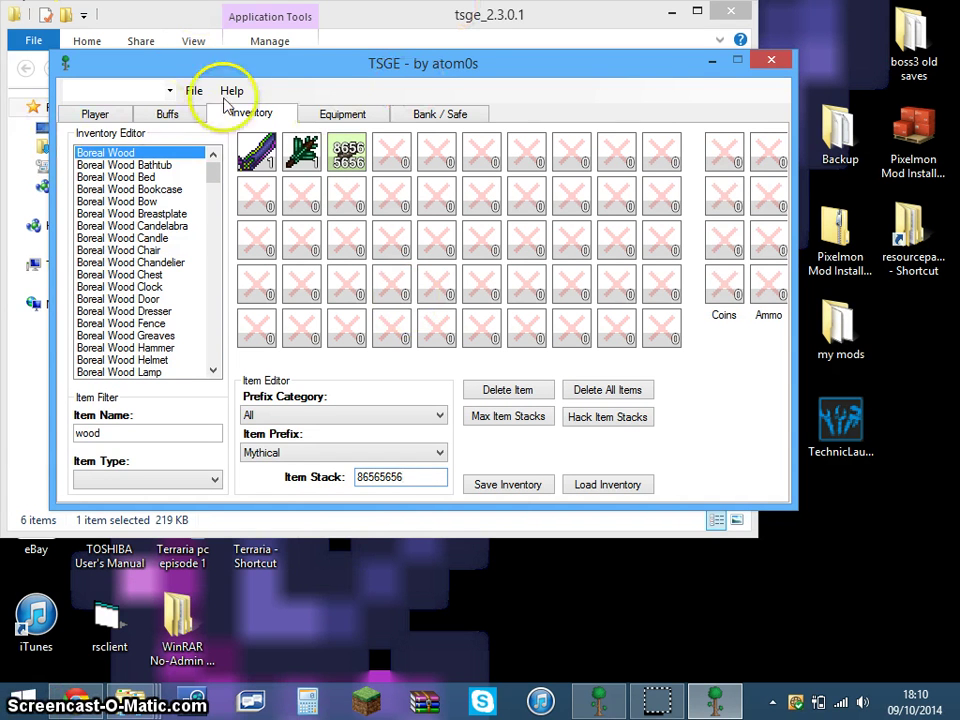
left_click(194, 90)
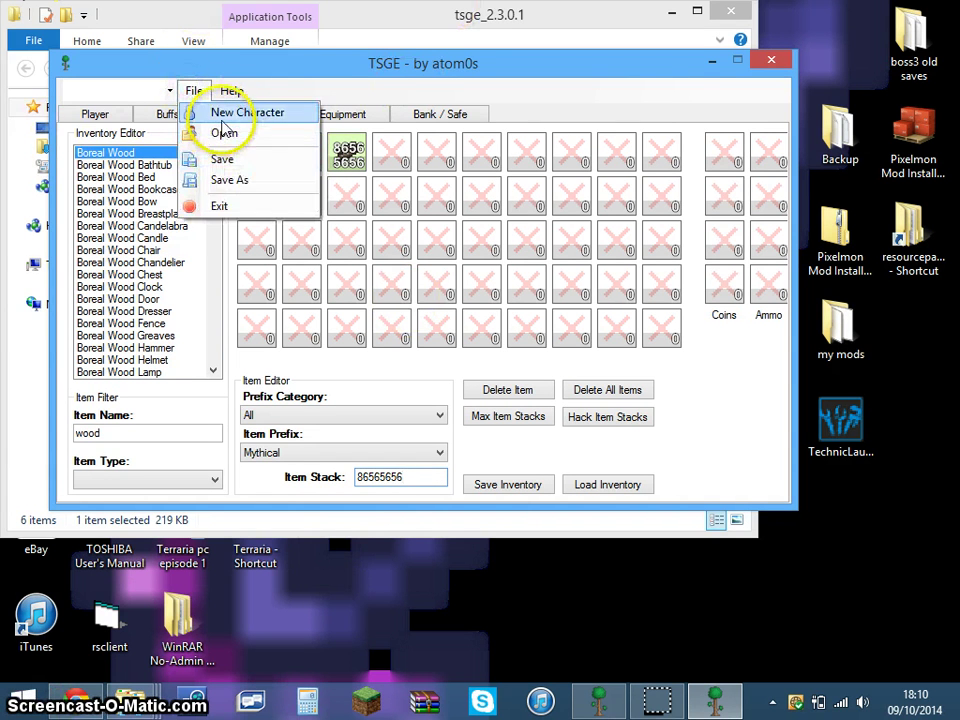
Save the character with Save As under the file name '4tut' (.plr).
left_click(238, 180)
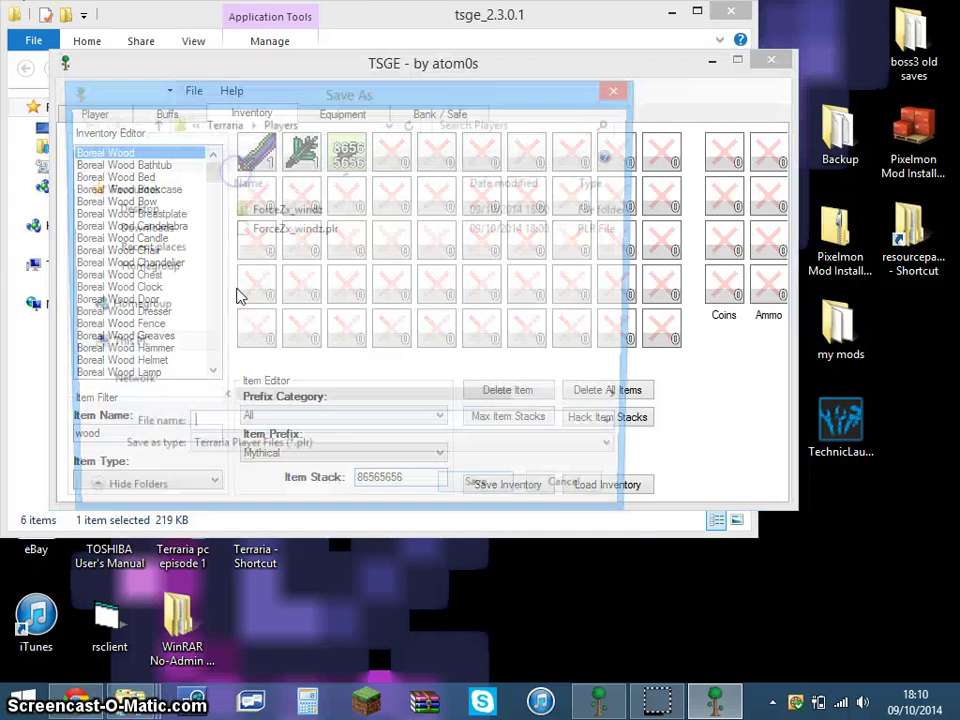
left_click(204, 429)
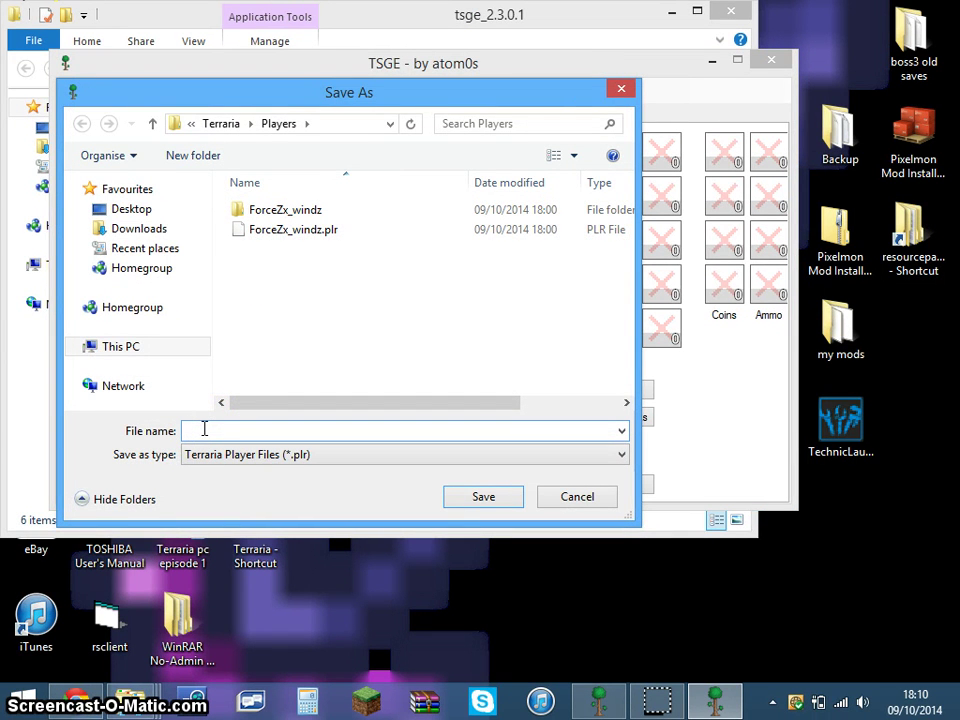
type("4tut")
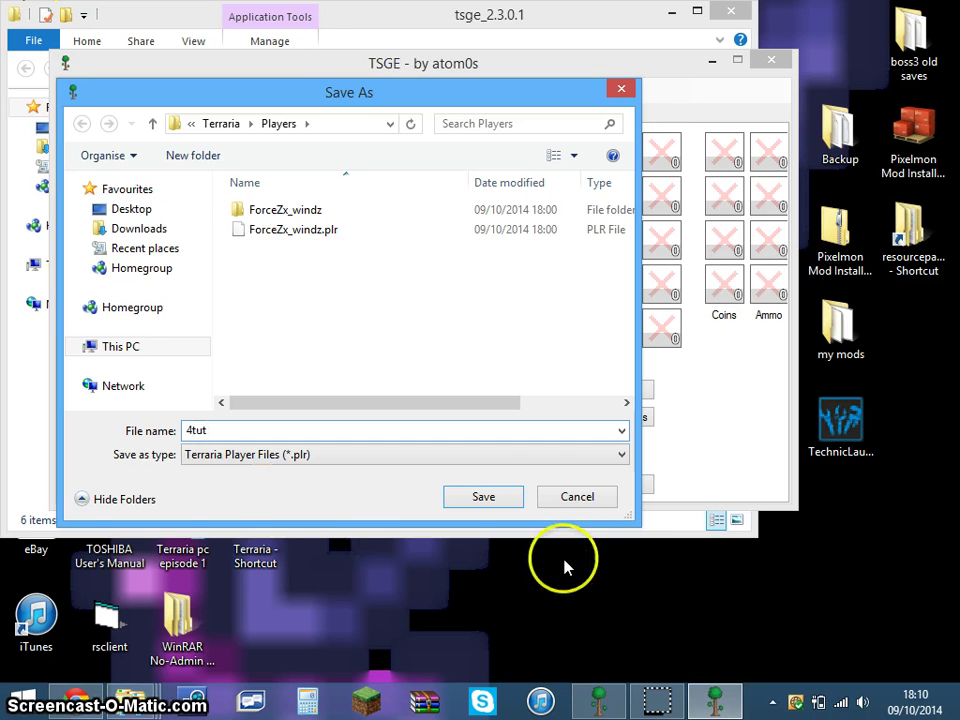
left_click(483, 496)
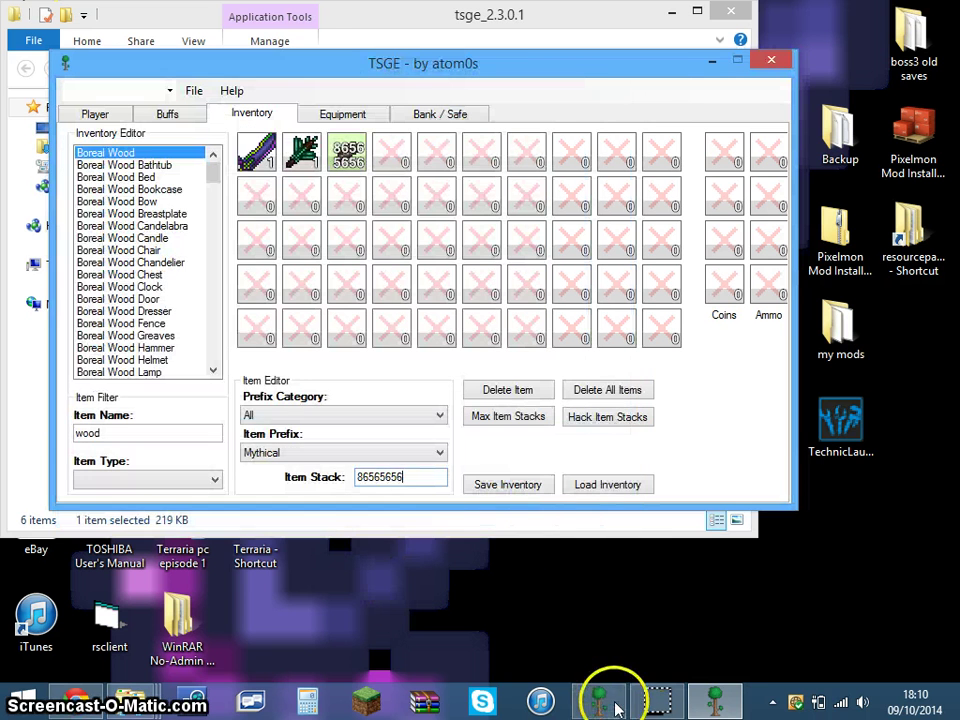